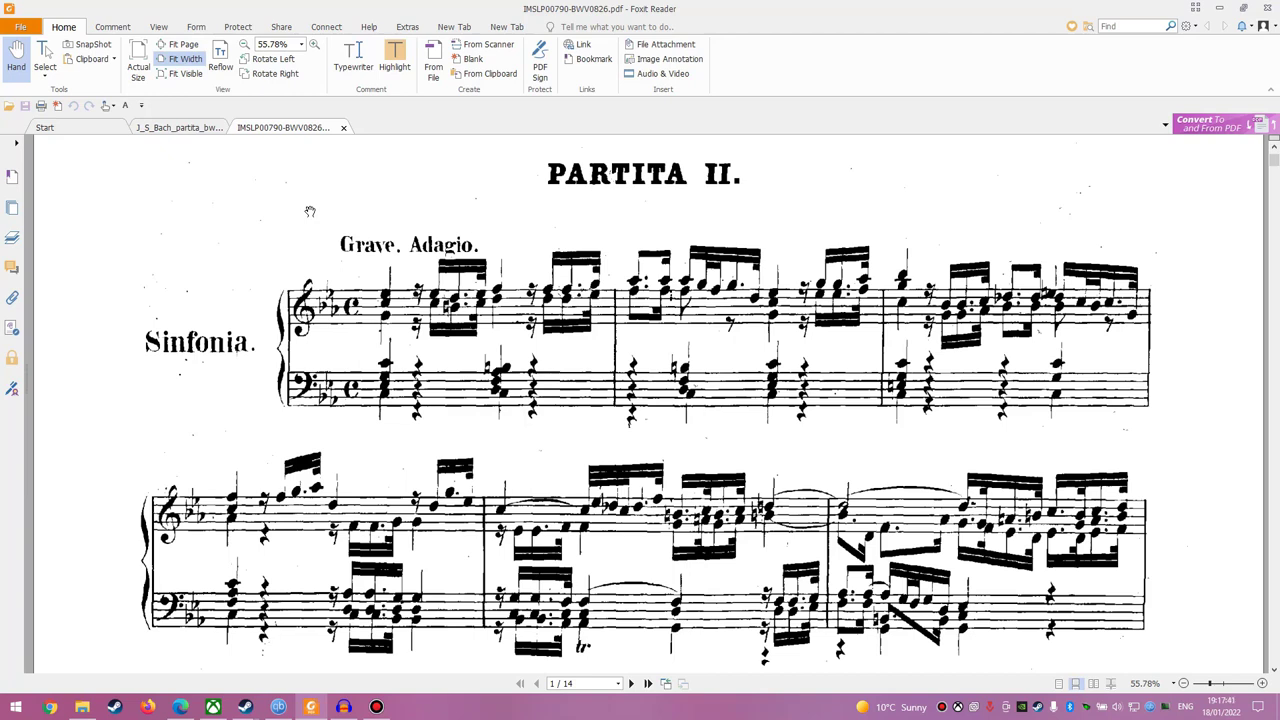
Try to highlight the opening chord and the following beats of the Sinfonia's first bar with the Highlight tool
{"action": "left_click", "coordinate": [395, 60]}
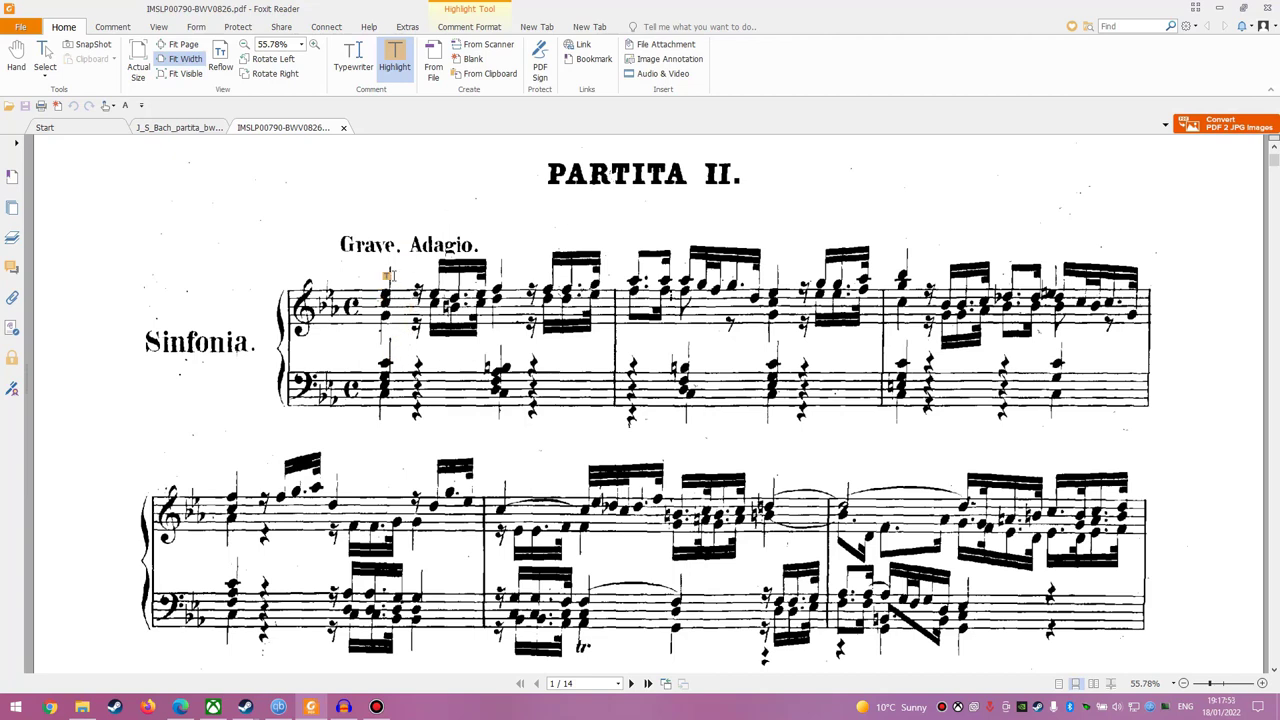
{"action": "left_click_drag", "start_coordinate": [370, 265], "coordinate": [394, 437]}
{"action": "left_click_drag", "start_coordinate": [369, 265], "coordinate": [444, 457]}
{"action": "left_click_drag", "start_coordinate": [424, 261], "coordinate": [526, 368]}
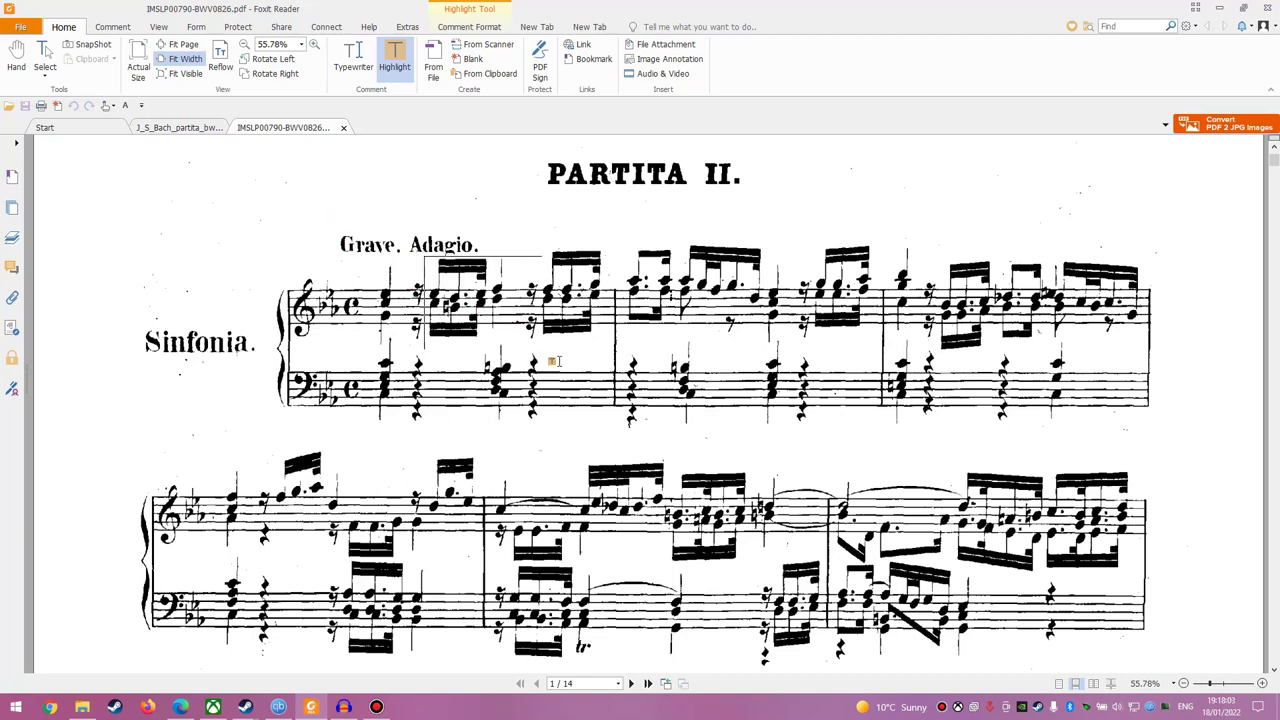
{"action": "left_click_drag", "start_coordinate": [522, 251], "coordinate": [852, 429]}
{"action": "left_click_drag", "start_coordinate": [382, 268], "coordinate": [456, 478]}
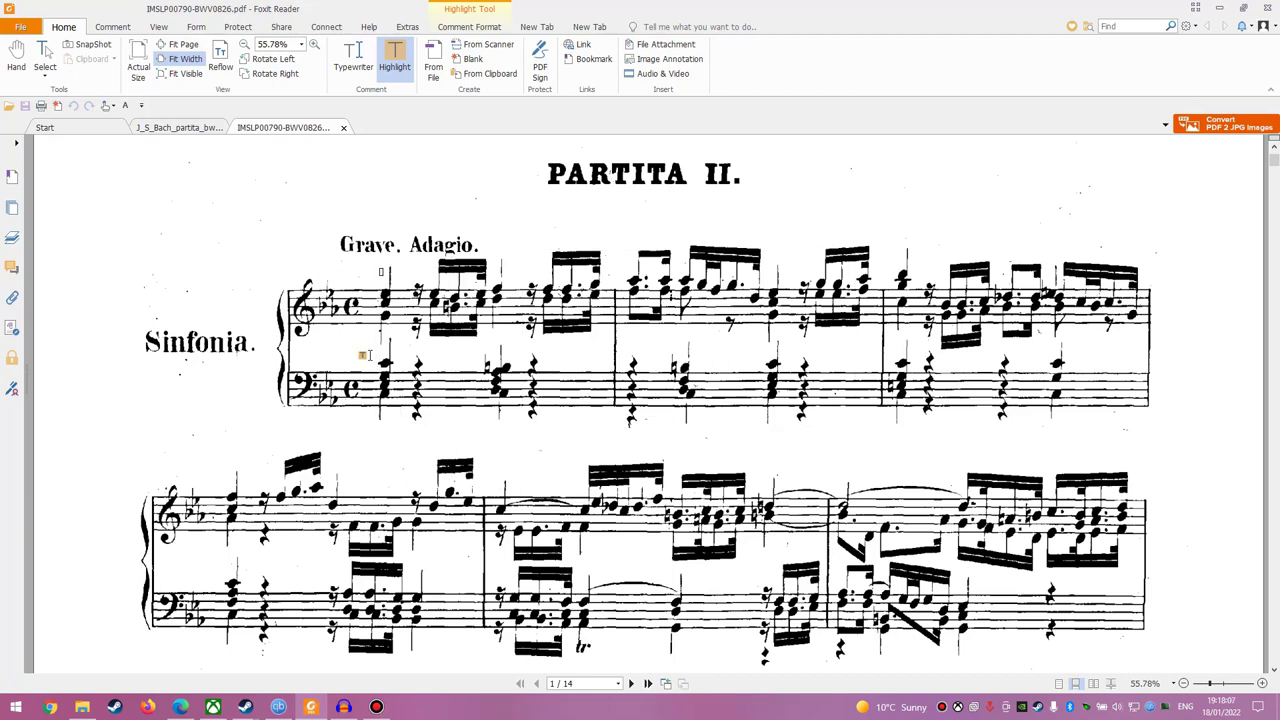
{"action": "right_click", "coordinate": [390, 78]}
{"action": "left_click", "coordinate": [380, 198]}
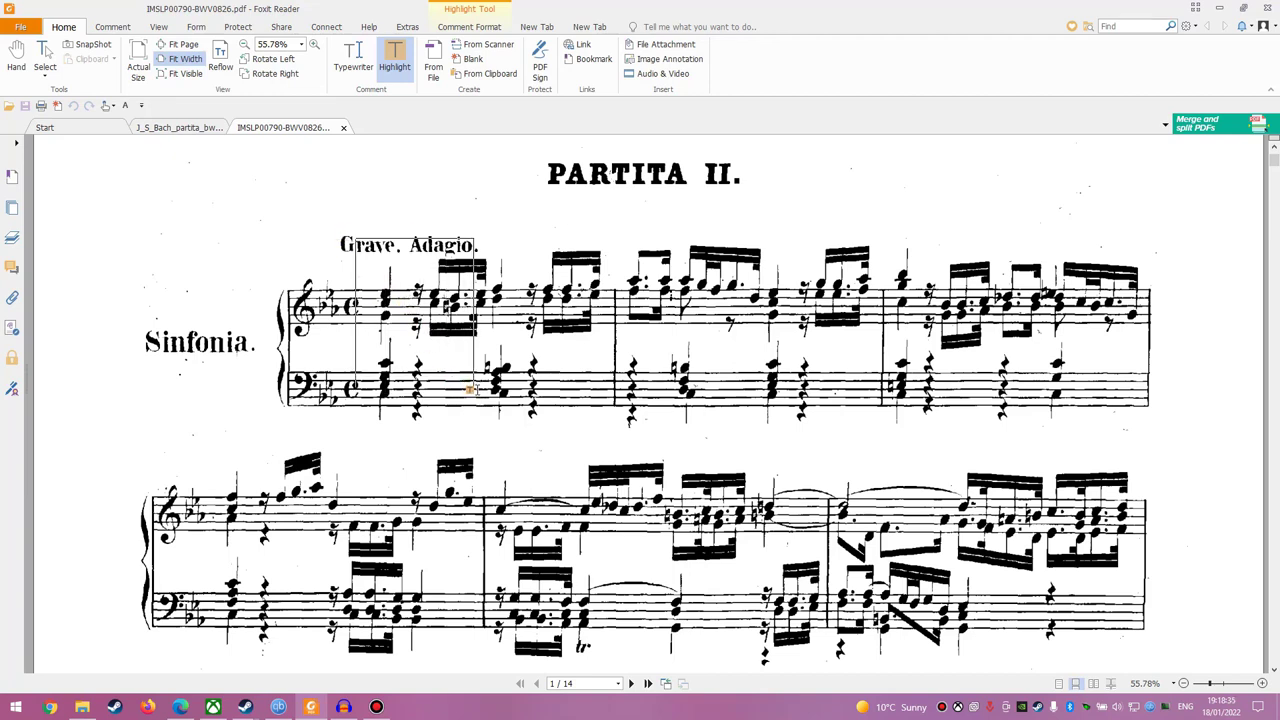
Try to highlight the "Grave. Adagio." tempo marking and the opening notes of the first bar below it
{"action": "left_click_drag", "start_coordinate": [370, 262], "coordinate": [462, 406]}
{"action": "left_click_drag", "start_coordinate": [374, 245], "coordinate": [458, 410]}
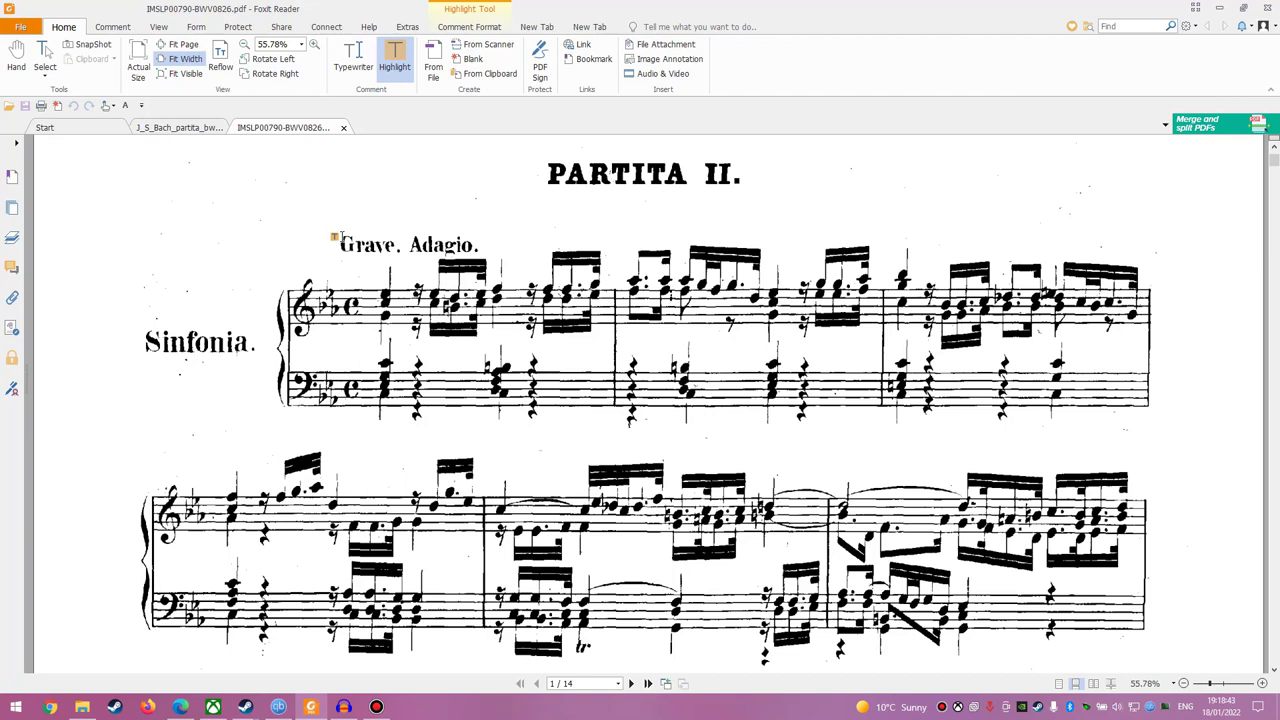
{"action": "left_click_drag", "start_coordinate": [432, 247], "coordinate": [420, 275]}
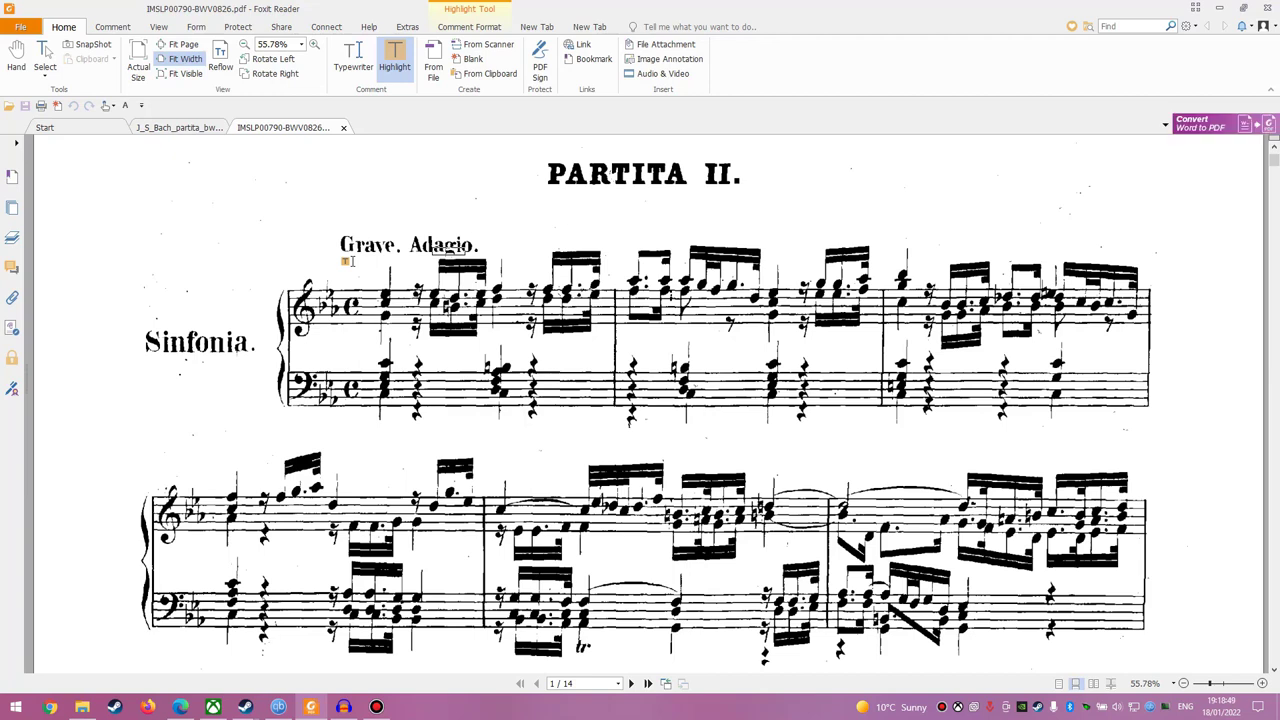
{"action": "left_click_drag", "start_coordinate": [457, 236], "coordinate": [456, 263]}
{"action": "left_click_drag", "start_coordinate": [518, 243], "coordinate": [846, 406]}
{"action": "left_click_drag", "start_coordinate": [1036, 458], "coordinate": [1178, 474]}
{"action": "left_click_drag", "start_coordinate": [288, 353], "coordinate": [1085, 456]}
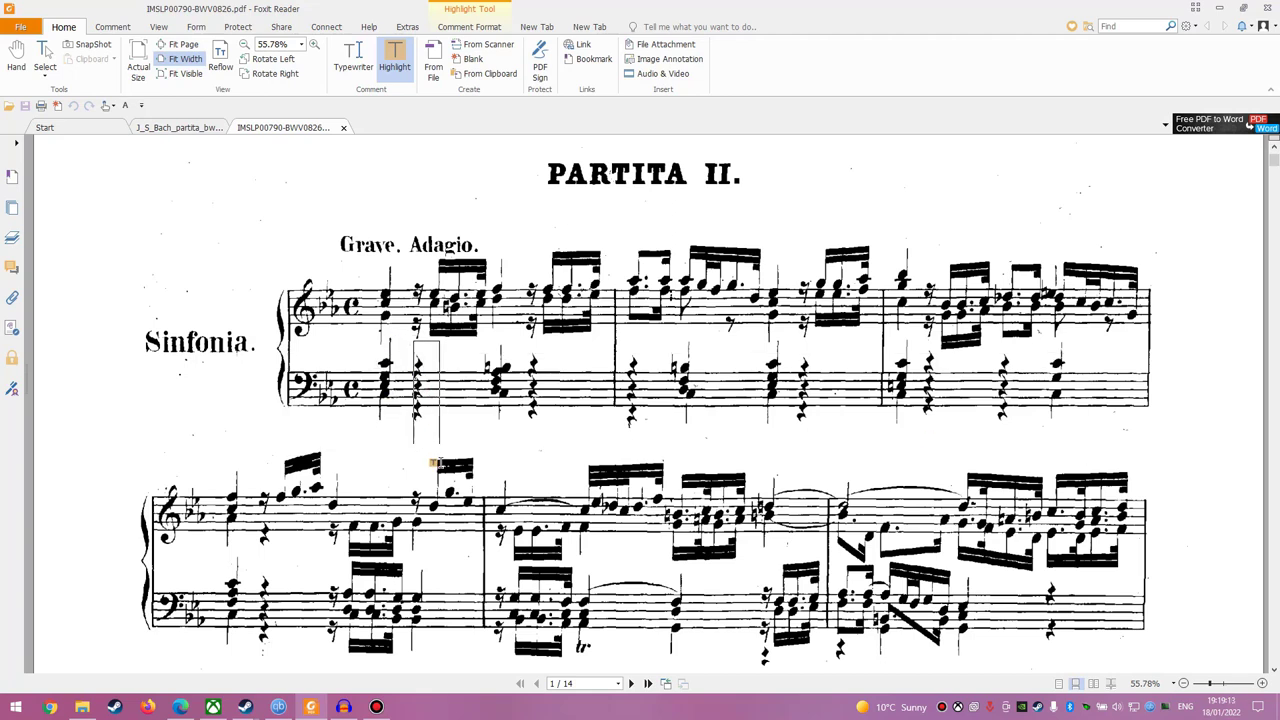
{"action": "left_click_drag", "start_coordinate": [439, 446], "coordinate": [397, 343]}
{"action": "mouse_move", "coordinate": [433, 259]}
{"action": "left_mouse_down"}
{"action": "mouse_move", "coordinate": [529, 368]}
{"action": "mouse_move", "coordinate": [504, 335]}
{"action": "mouse_move", "coordinate": [521, 365]}
{"action": "mouse_move", "coordinate": [456, 312]}
{"action": "mouse_move", "coordinate": [414, 253]}
{"action": "mouse_move", "coordinate": [510, 353]}
{"action": "mouse_move", "coordinate": [370, 249]}
{"action": "mouse_move", "coordinate": [428, 250]}
{"action": "mouse_move", "coordinate": [412, 256]}
{"action": "mouse_move", "coordinate": [514, 352]}
{"action": "mouse_move", "coordinate": [500, 351]}
{"action": "mouse_move", "coordinate": [518, 350]}
{"action": "mouse_move", "coordinate": [405, 250]}
{"action": "left_mouse_up"}
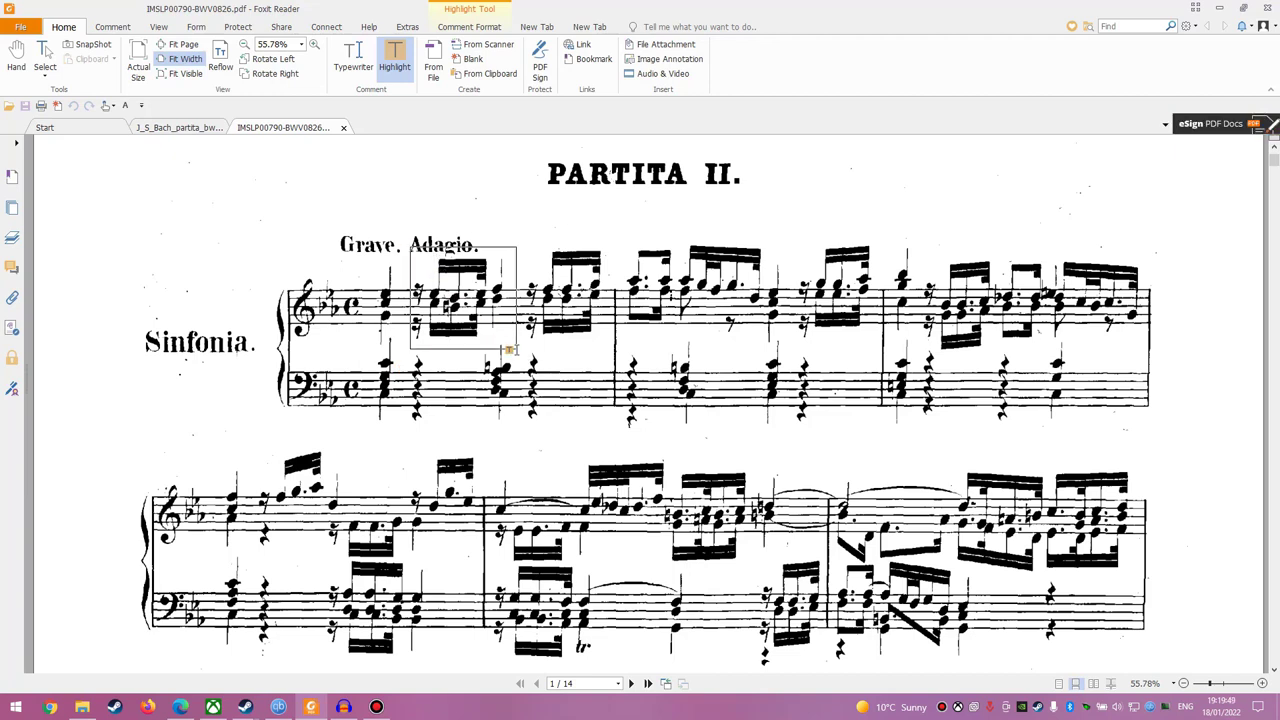
{"action": "left_click_drag", "start_coordinate": [484, 349], "coordinate": [806, 457]}
{"action": "scroll", "coordinate": [504, 473], "scroll_direction": "down", "scroll_amount": 2}
{"action": "scroll", "coordinate": [504, 473], "scroll_direction": "down", "scroll_amount": 1}
{"action": "scroll", "coordinate": [497, 600], "scroll_direction": "up", "scroll_amount": 2}
{"action": "scroll", "coordinate": [504, 443], "scroll_direction": "down", "scroll_amount": 3}
{"action": "scroll", "coordinate": [650, 345], "scroll_direction": "up", "scroll_amount": 5}
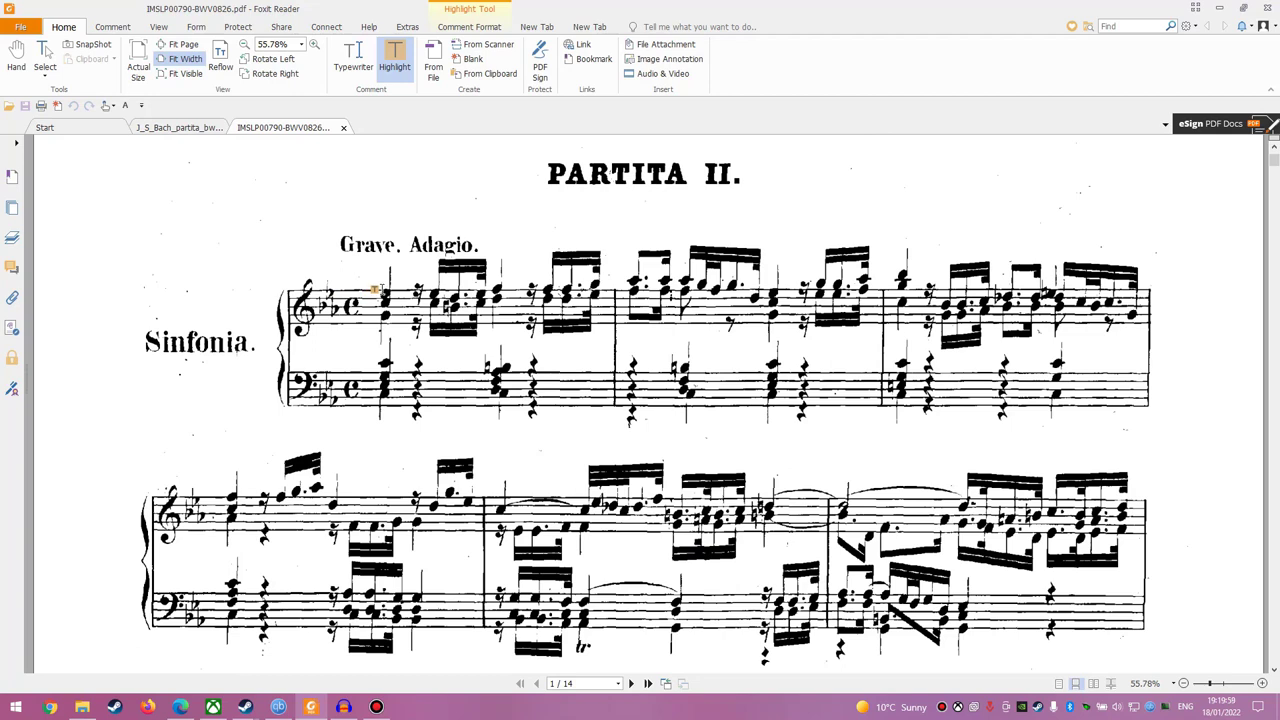
{"action": "left_click_drag", "start_coordinate": [372, 284], "coordinate": [426, 452]}
{"action": "left_click_drag", "start_coordinate": [365, 254], "coordinate": [420, 450]}
Add the typewriter text "F" between the two staves just before the Sinfonia's first chord, at font size 18
{"action": "left_click", "coordinate": [353, 60]}
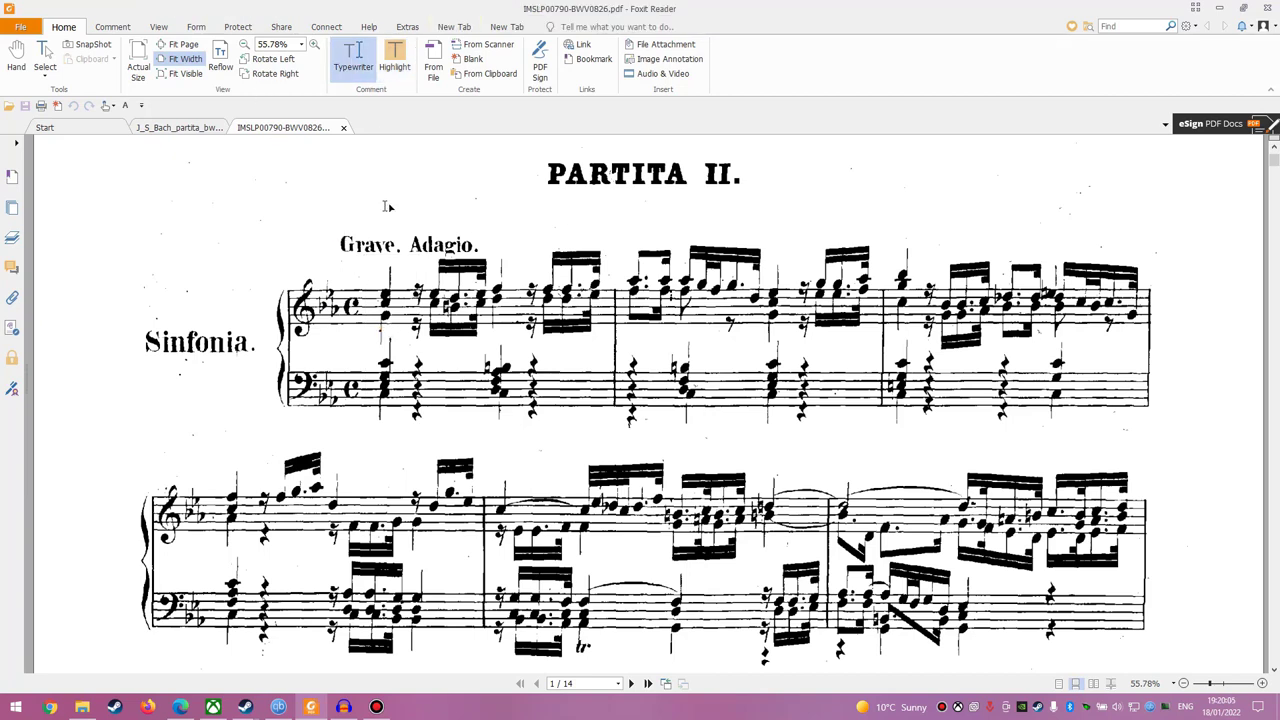
{"action": "left_click", "coordinate": [361, 344]}
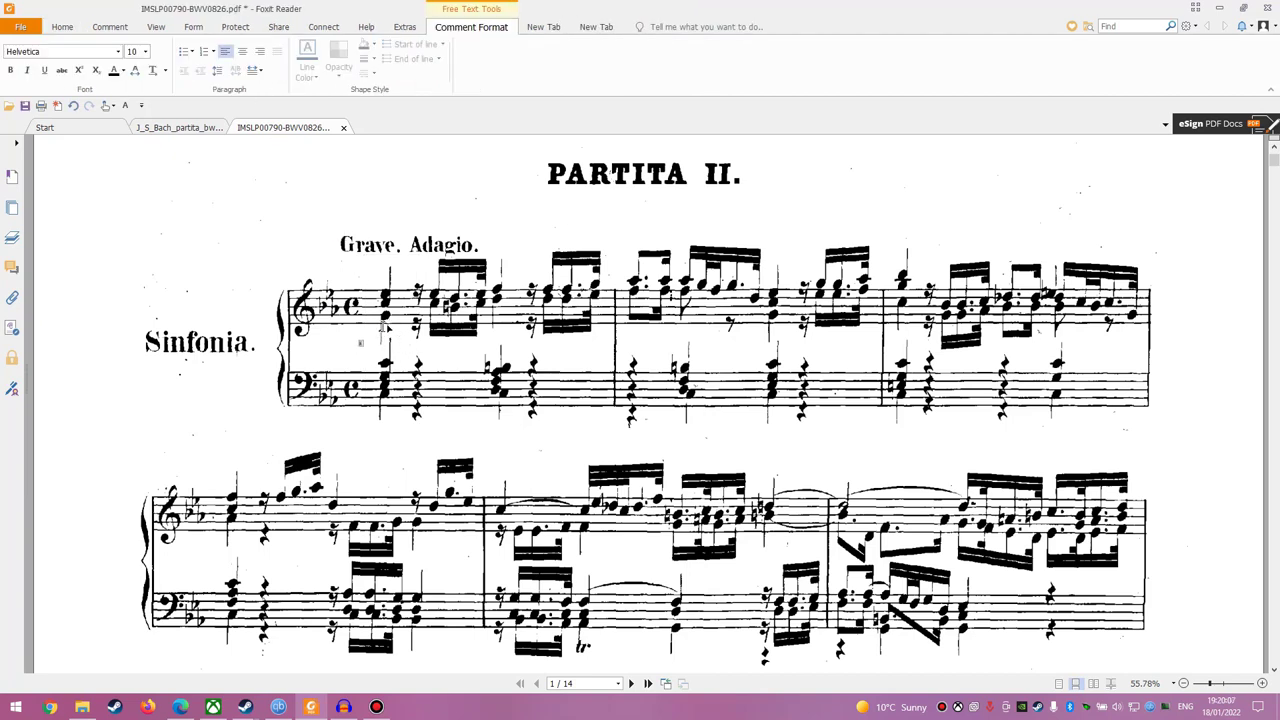
{"action": "left_click", "coordinate": [145, 51]}
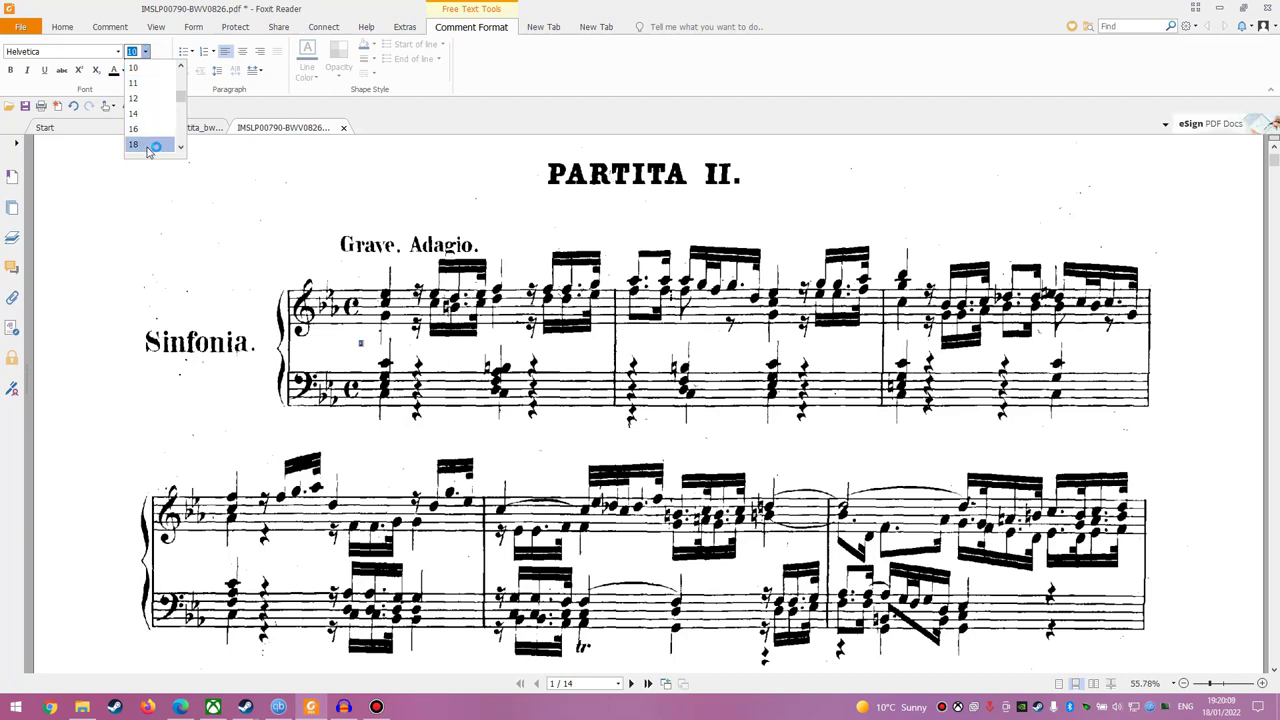
{"action": "left_click", "coordinate": [140, 143]}
{"action": "left_click", "coordinate": [366, 349]}
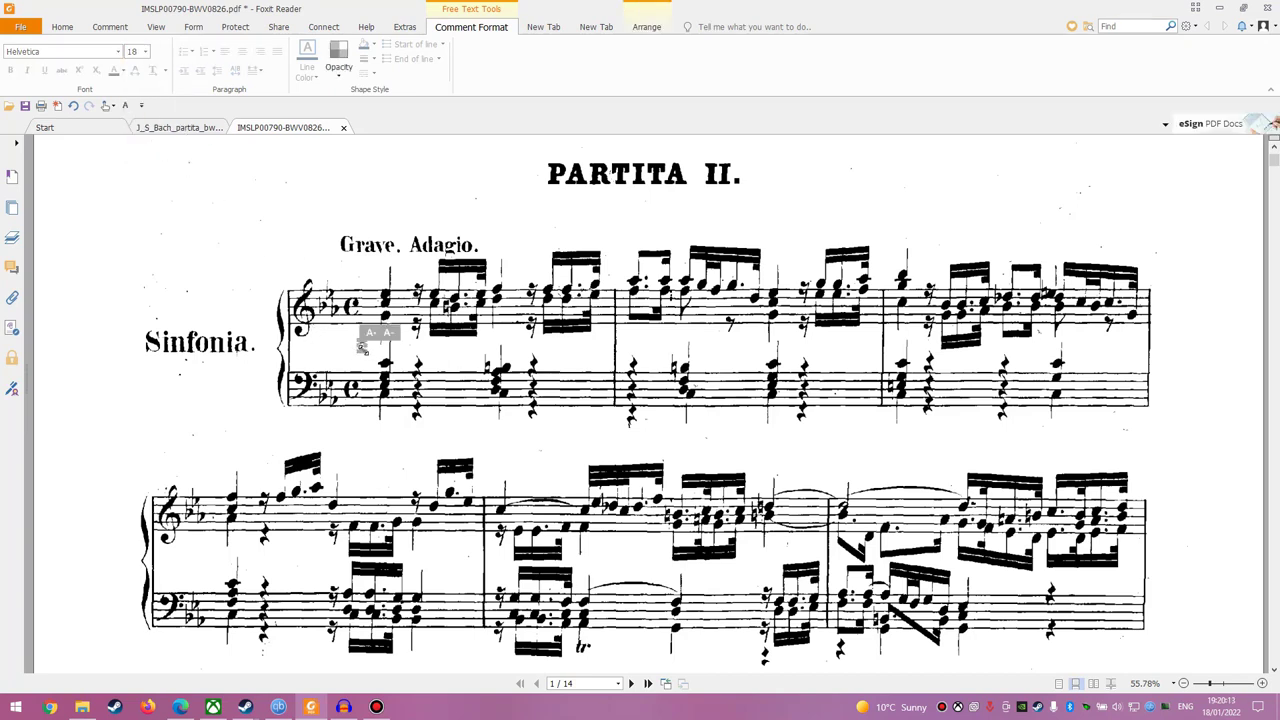
Enlarge the letter F to font size 72 and reposition it between the staves before the first chord
{"action": "left_click", "coordinate": [363, 347]}
{"action": "left_click", "coordinate": [145, 51]}
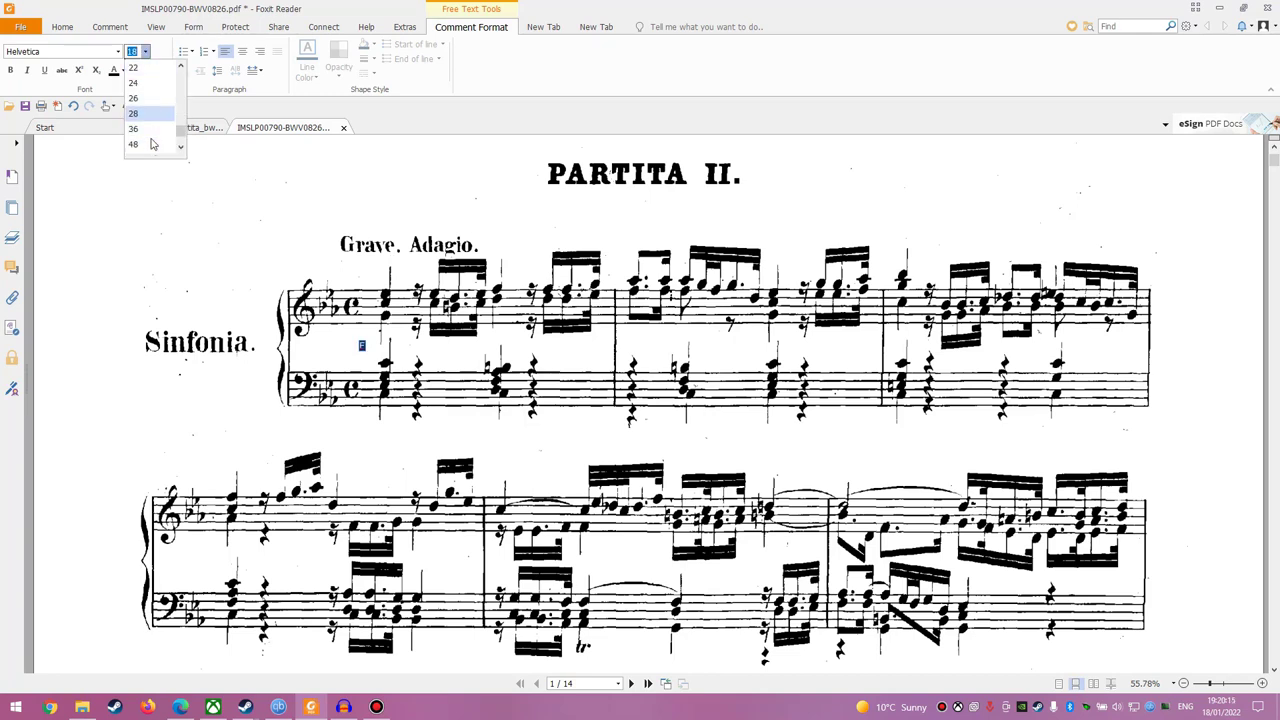
{"action": "left_click", "coordinate": [150, 146]}
{"action": "left_click", "coordinate": [341, 220]}
{"action": "left_click", "coordinate": [371, 360]}
{"action": "left_click_drag", "start_coordinate": [371, 360], "coordinate": [362, 345]}
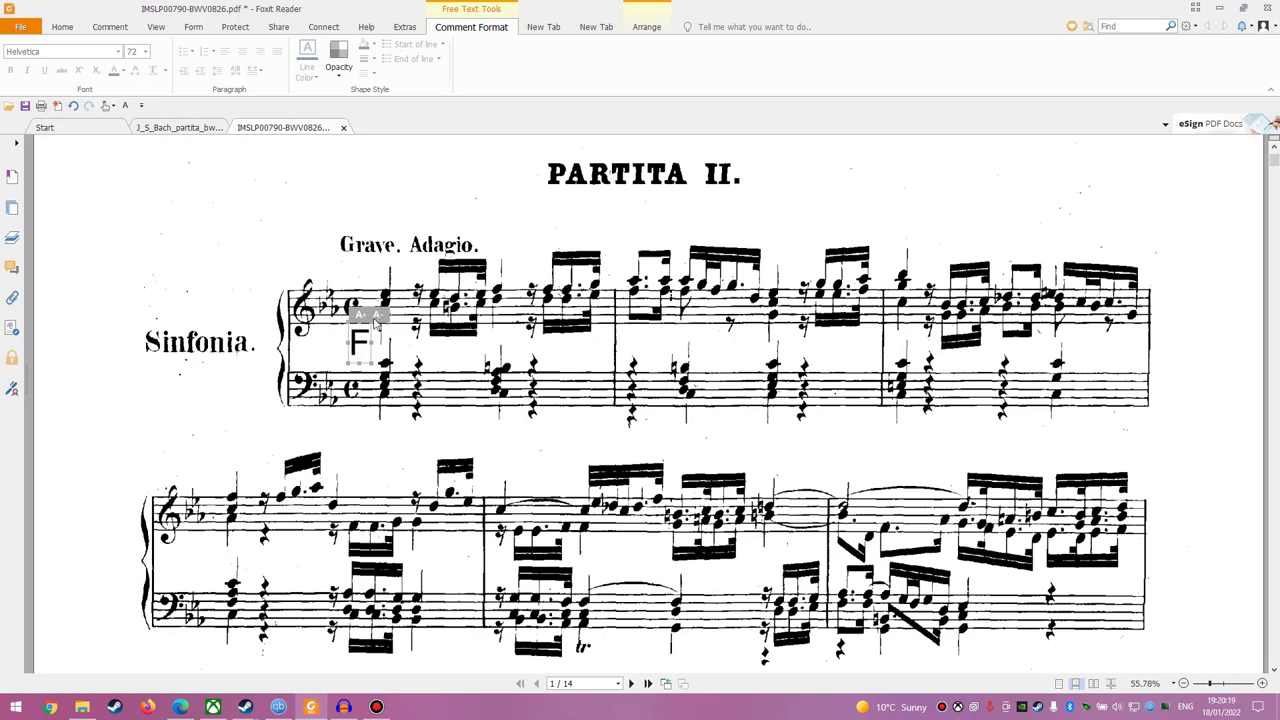
Format the letter F before the first chord as bold italic
{"action": "left_click", "coordinate": [360, 342]}
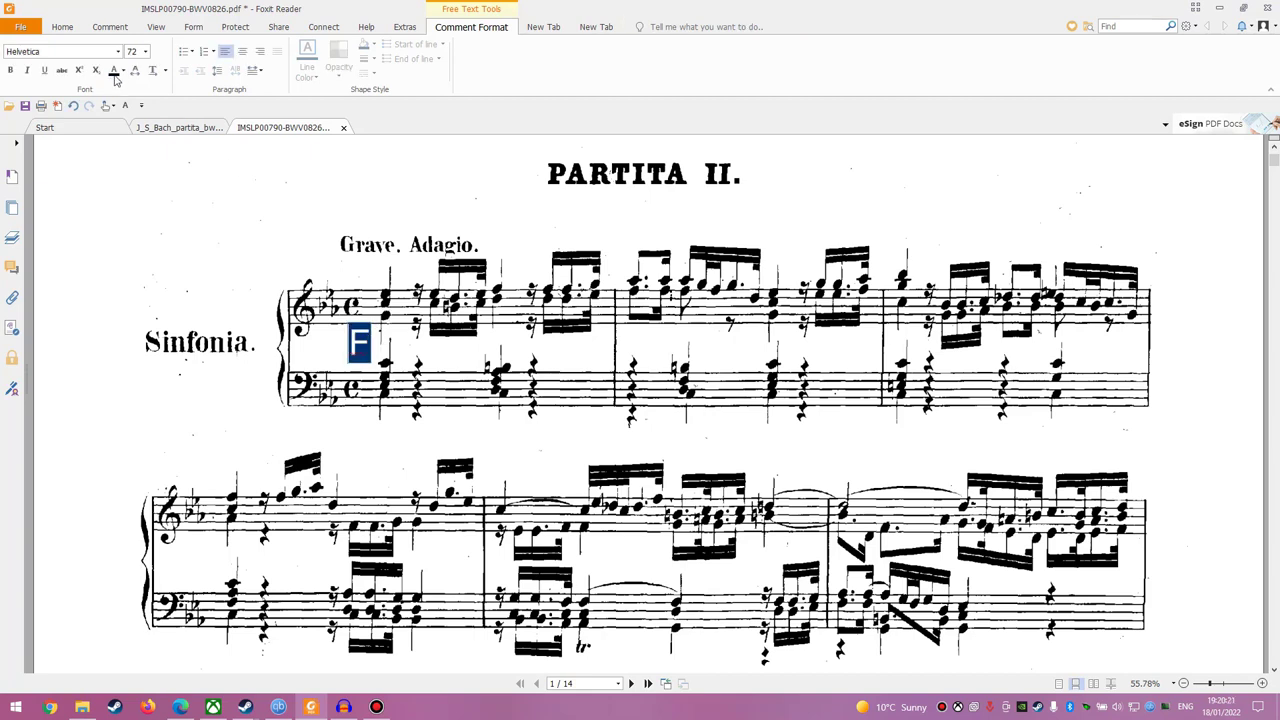
{"action": "left_click", "coordinate": [11, 71]}
{"action": "left_click", "coordinate": [29, 75]}
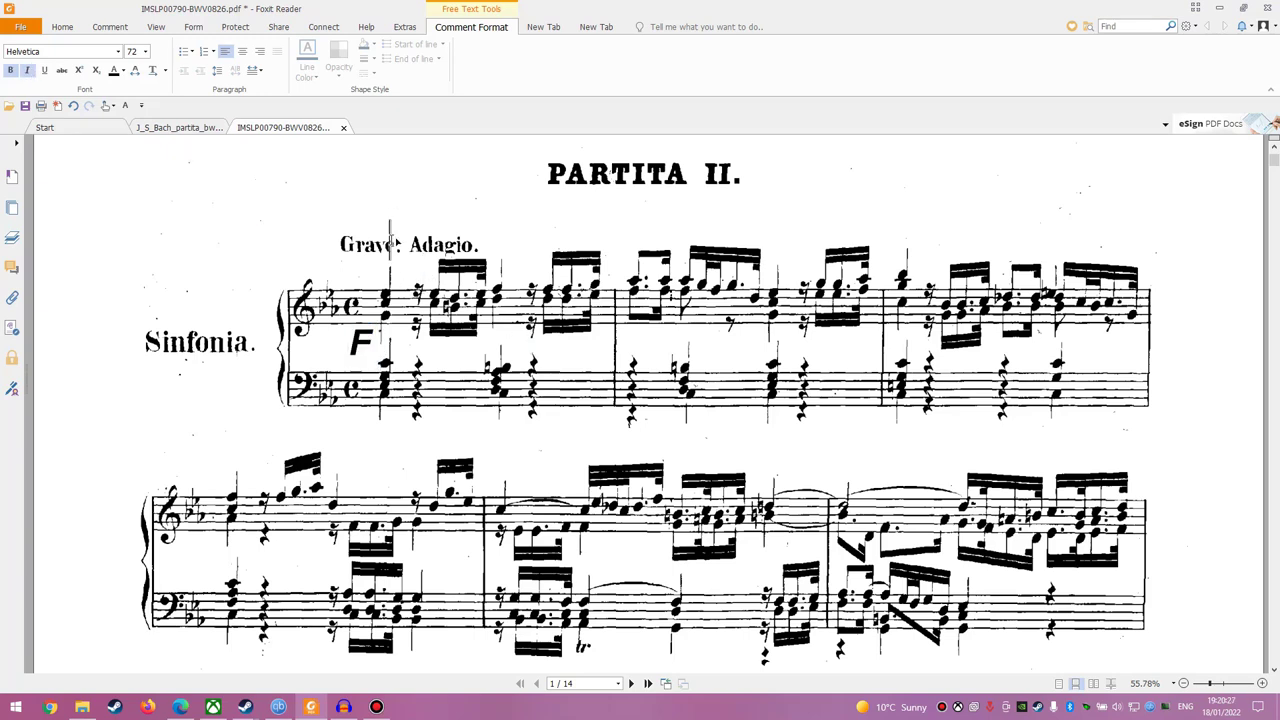
{"action": "left_click", "coordinate": [433, 350]}
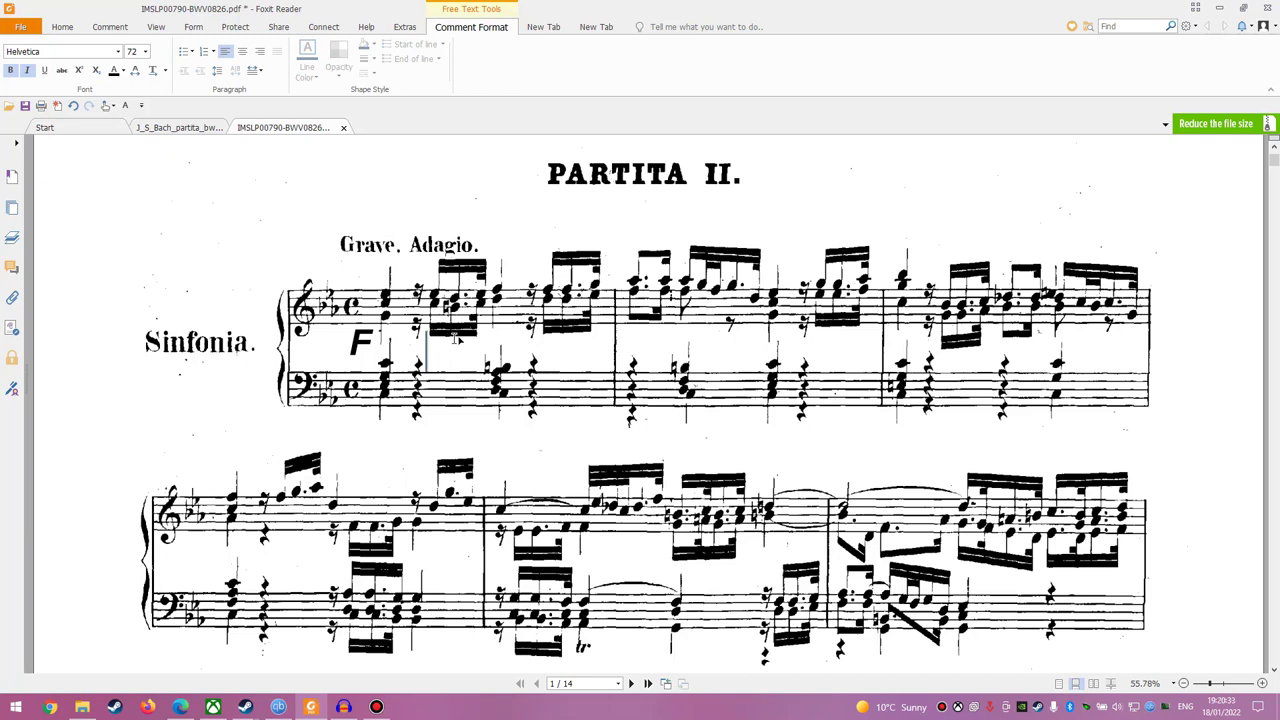
{"action": "left_click", "coordinate": [476, 240]}
{"action": "left_click", "coordinate": [438, 215]}
{"action": "left_click", "coordinate": [356, 195]}
{"action": "left_click", "coordinate": [446, 207]}
{"action": "left_click", "coordinate": [327, 178]}
{"action": "left_click", "coordinate": [307, 178]}
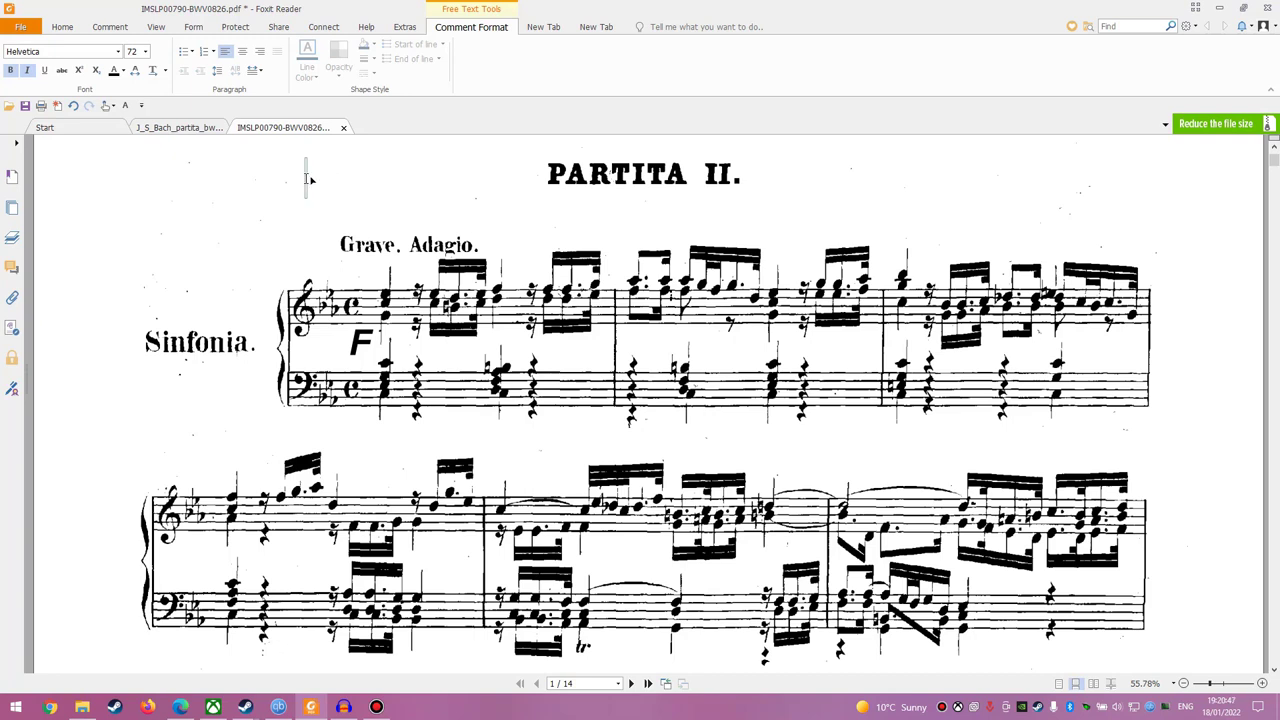